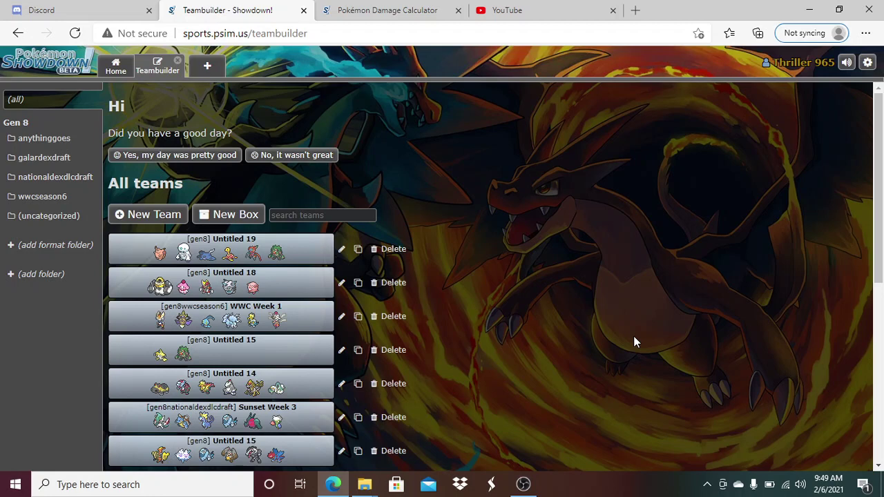
Open the WWC Week 1 team and view Cinderace's EV spread.
click(245, 325)
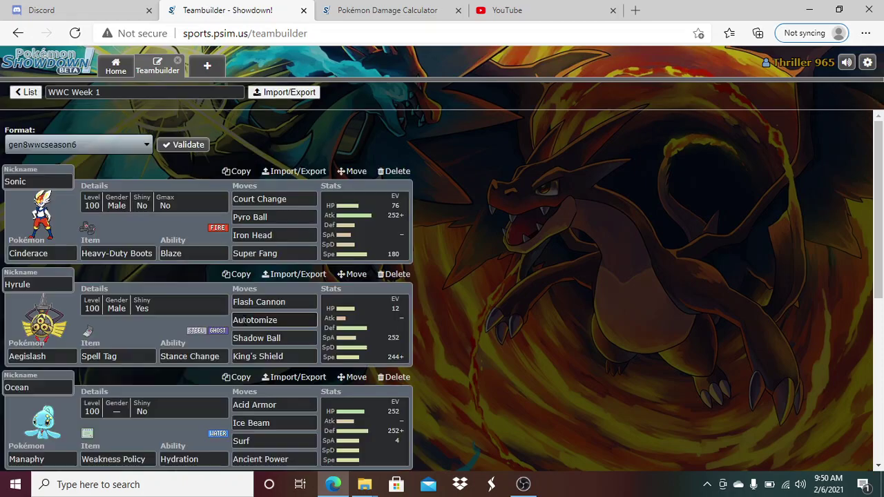
click(27, 92)
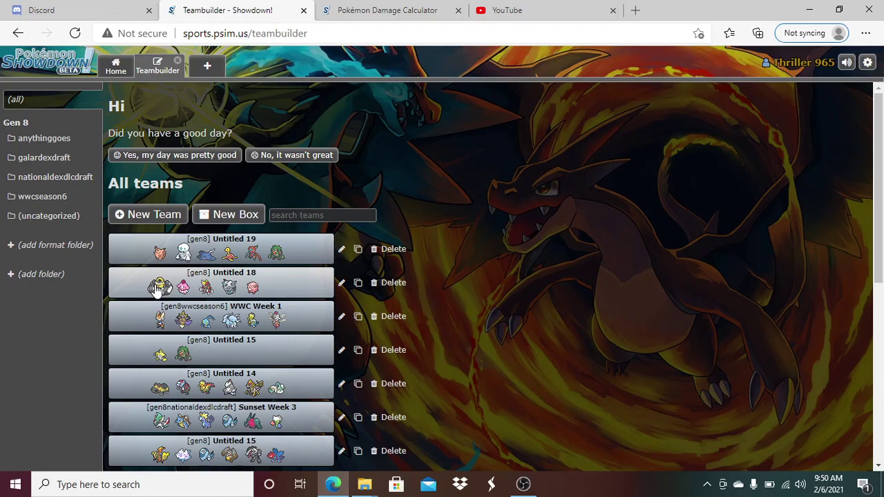
click(185, 314)
click(366, 209)
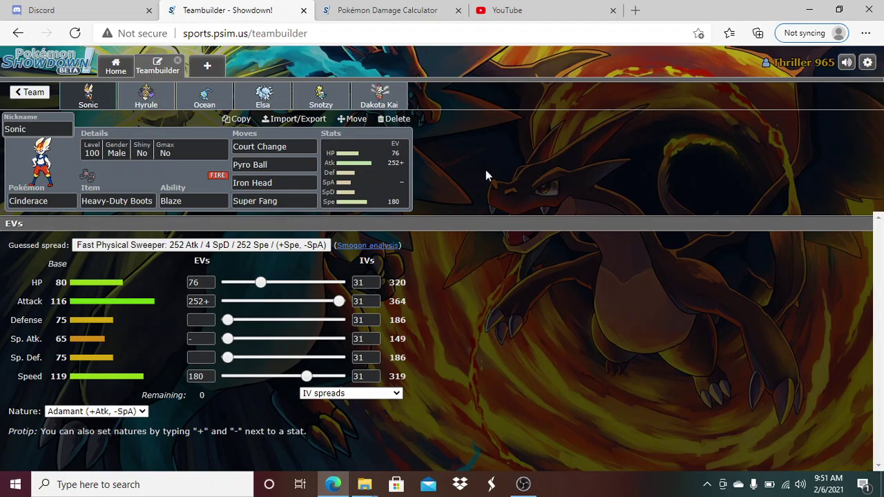
Review the EV spreads of Aegislash, Manaphy, Alolan Ninetales and Arctozolt in turn, including Manaphy's Ancient Power move slot.
click(147, 98)
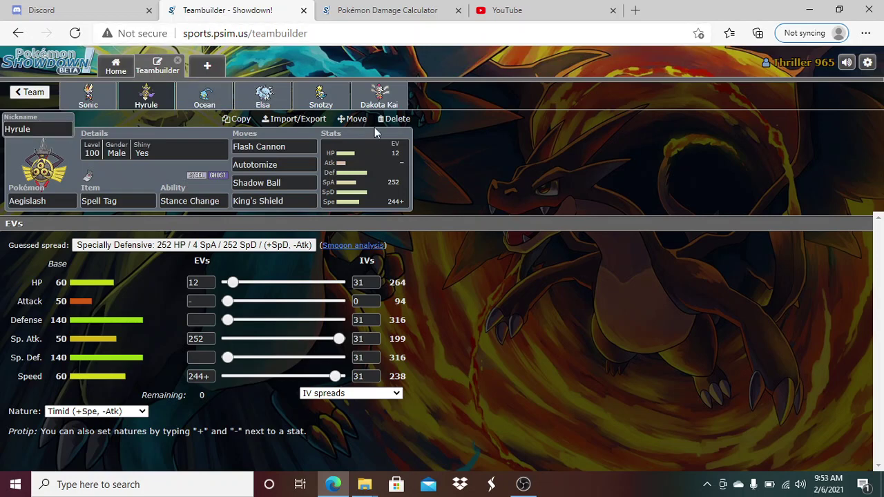
click(183, 103)
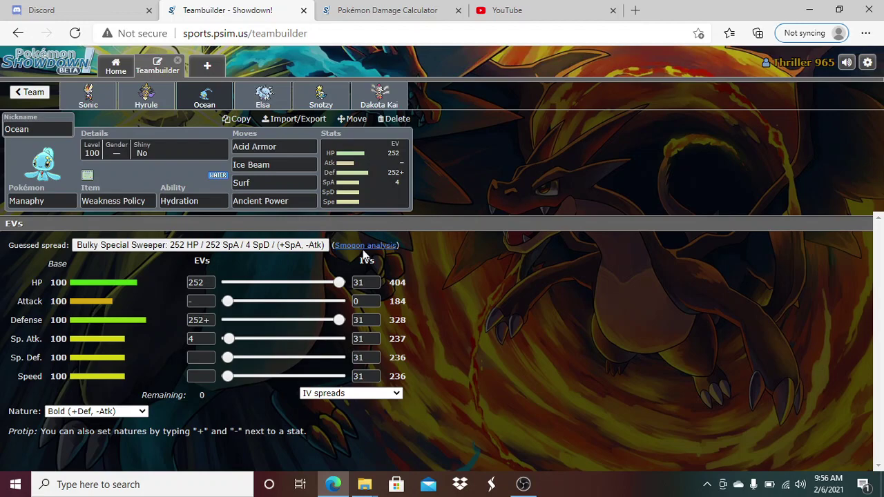
click(305, 205)
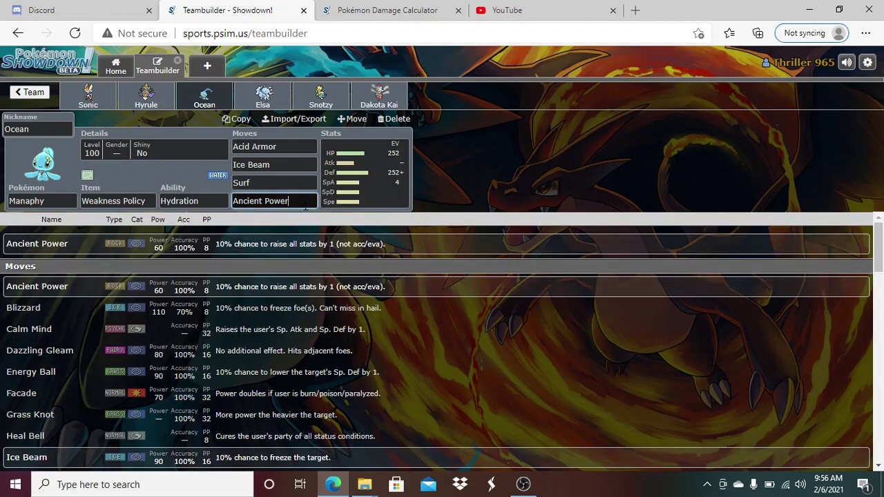
click(360, 202)
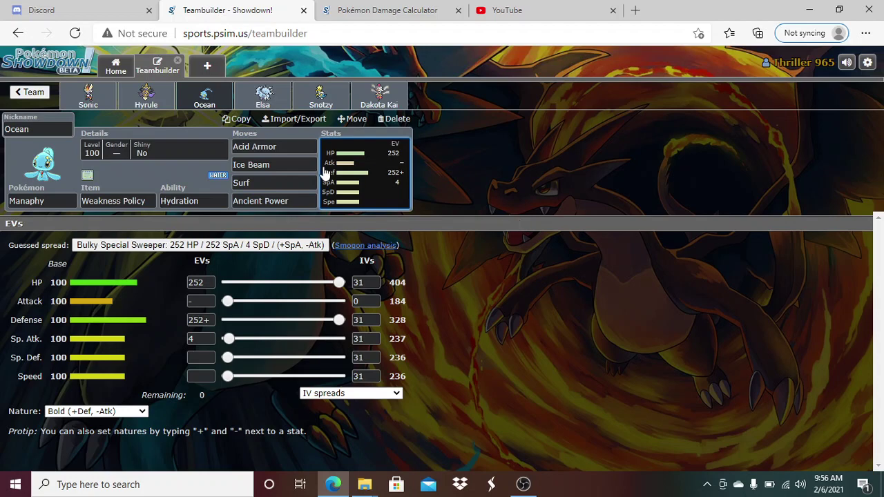
click(262, 97)
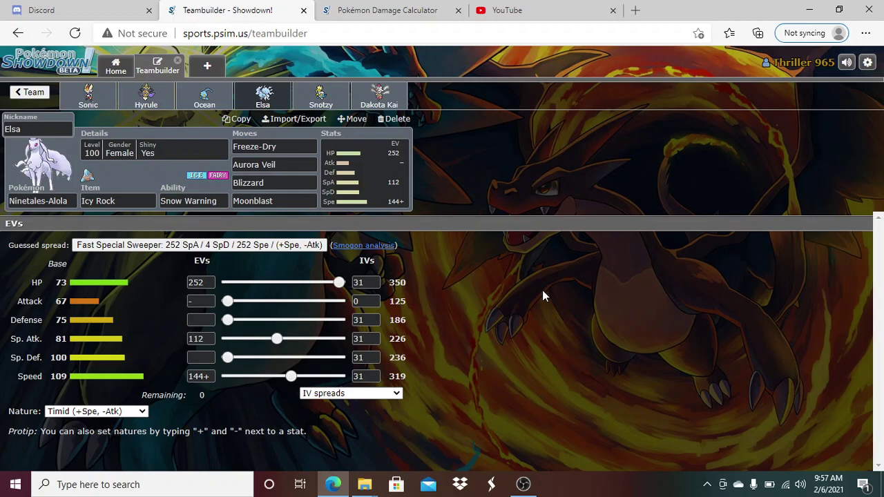
click(299, 93)
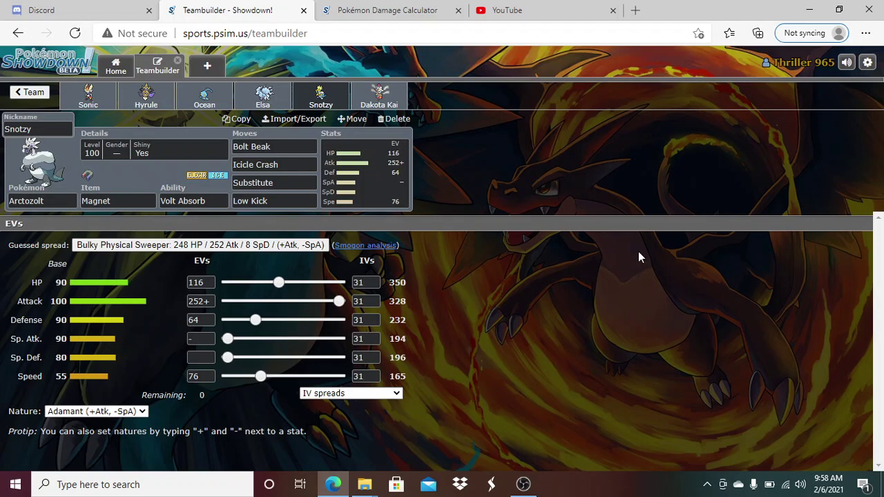
Switch to the Pokémon Damage Calculator and load Melmetal with the OU Choice Band set as Pokémon 2.
click(403, 9)
click(624, 259)
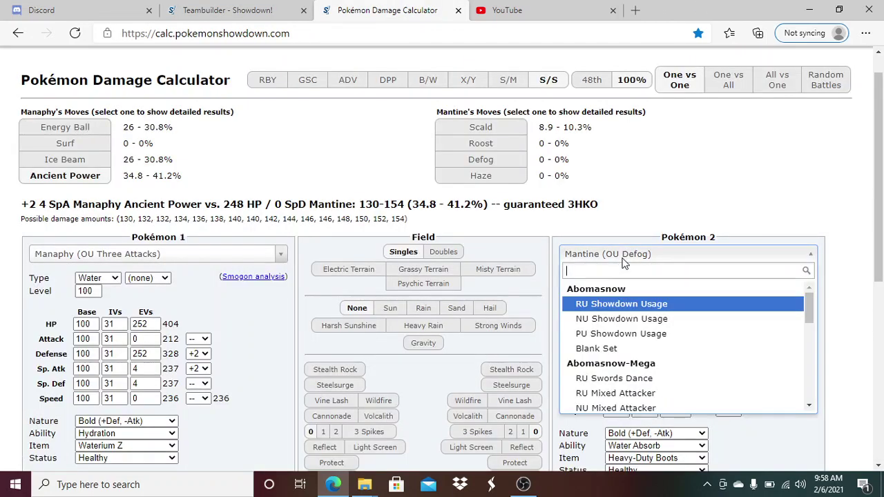
text(melme)
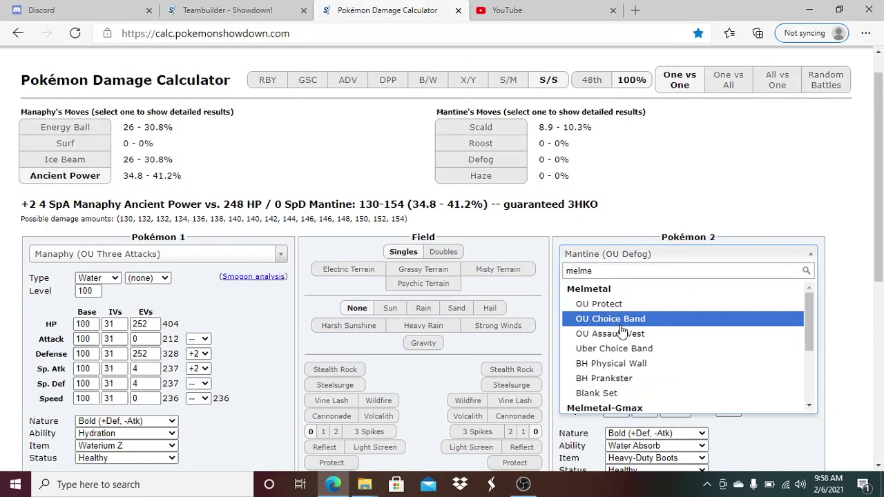
click(624, 320)
Load Arctozolt with the OU Showdown Usage set as Pokémon 1 and set its item to Magnet.
click(226, 253)
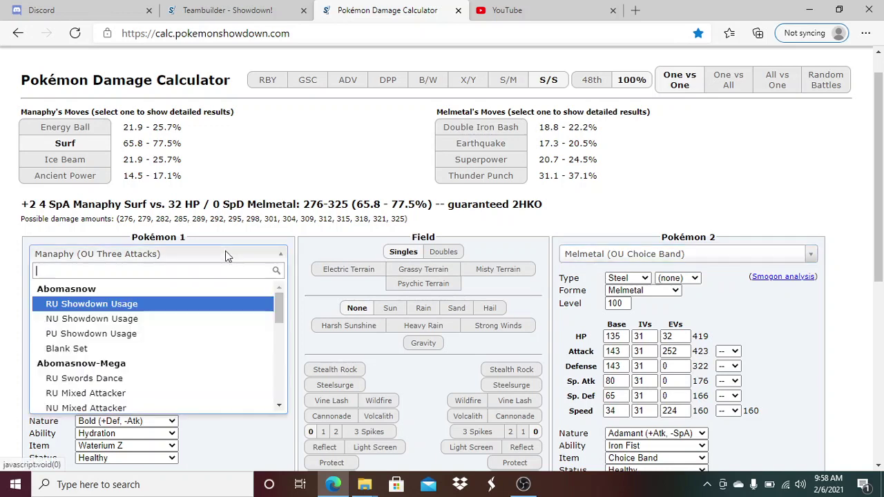
text(arcto)
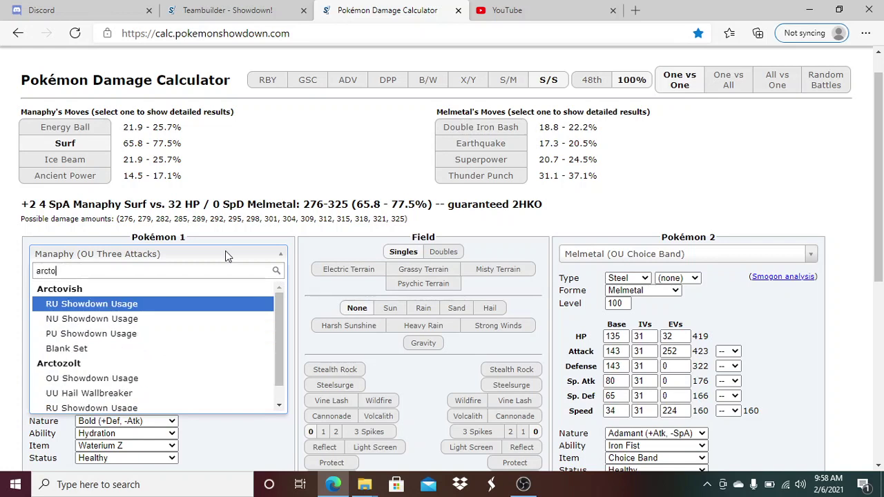
click(174, 379)
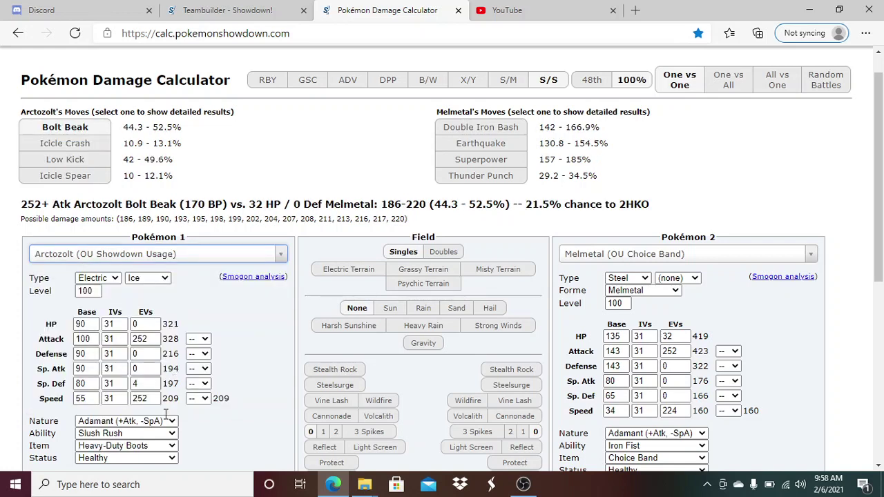
click(170, 451)
text(m)
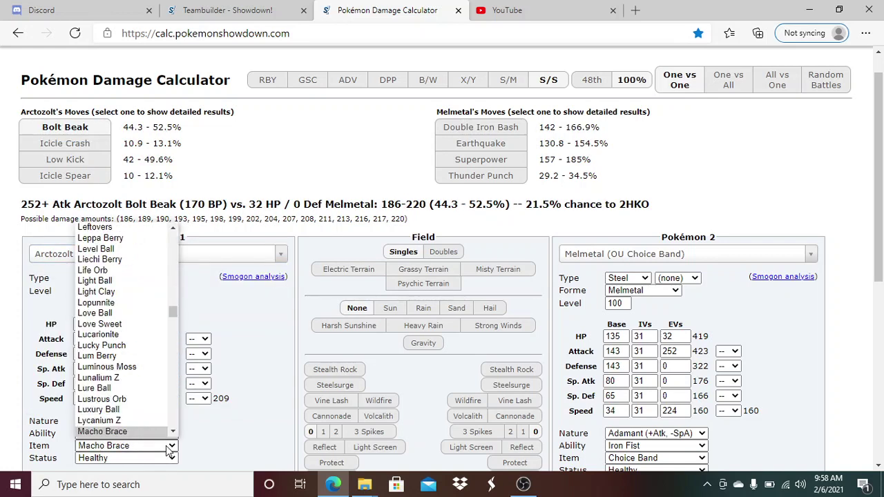
text(ag)
text(n)
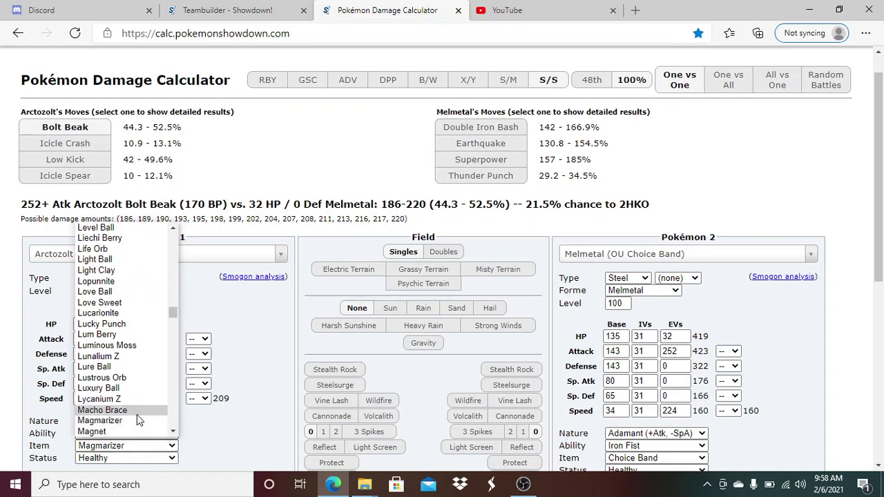
click(142, 431)
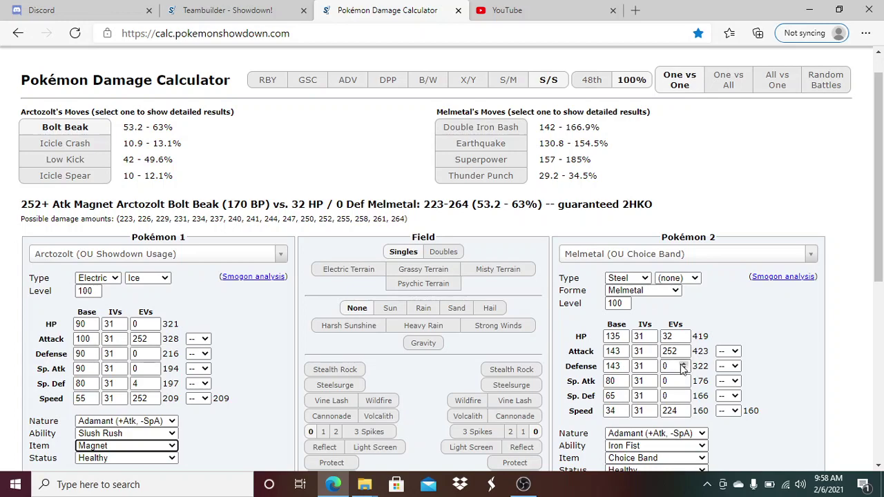
Copy Arctozolt's bulk investment from the teambuilder into the damage calculator, setting its HP EVs to 116 and Defense EVs to 64.
drag(881, 210, 882, 290)
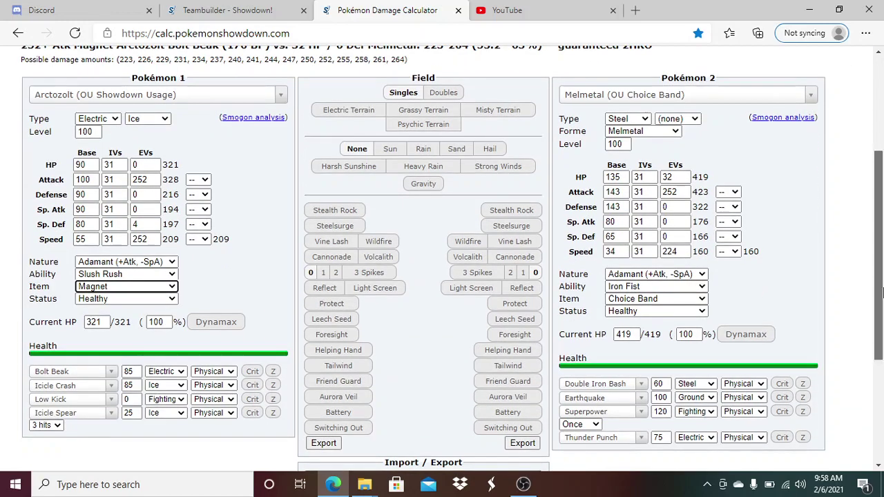
drag(882, 293, 883, 237)
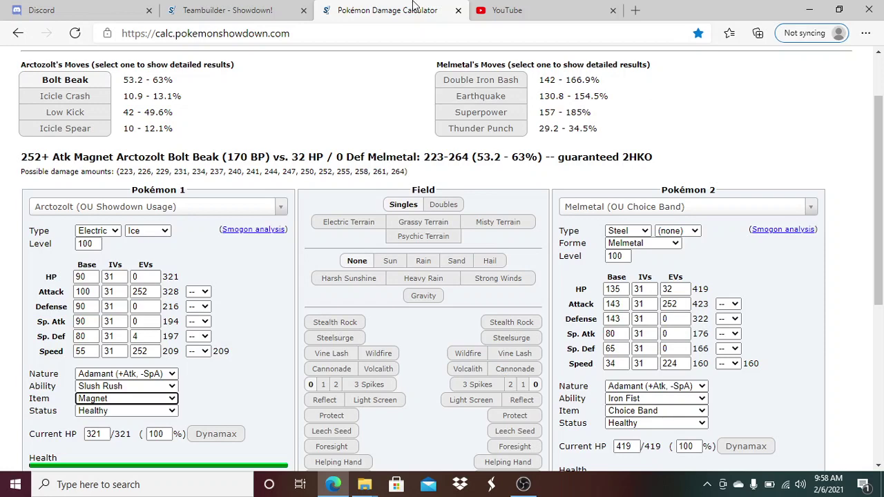
click(191, 8)
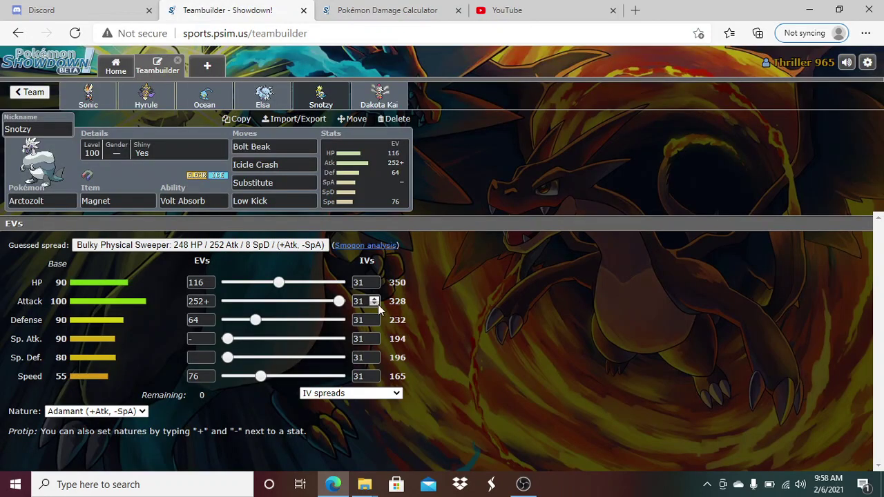
click(415, 9)
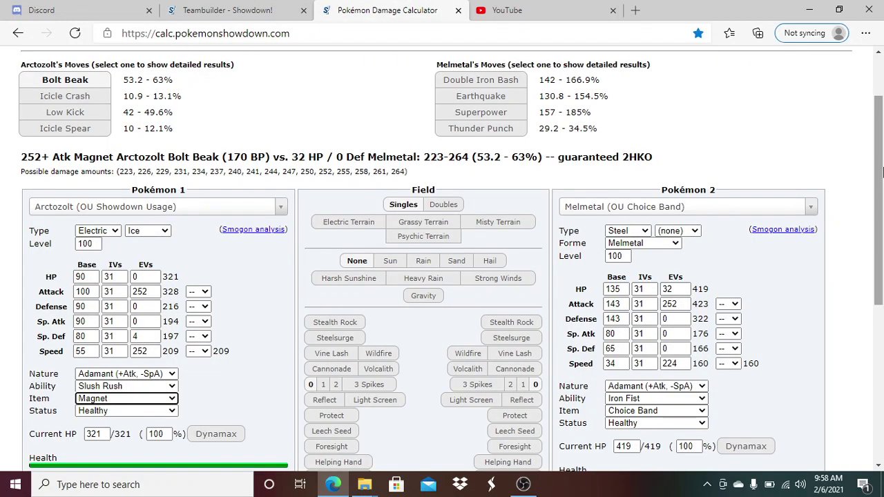
click(274, 7)
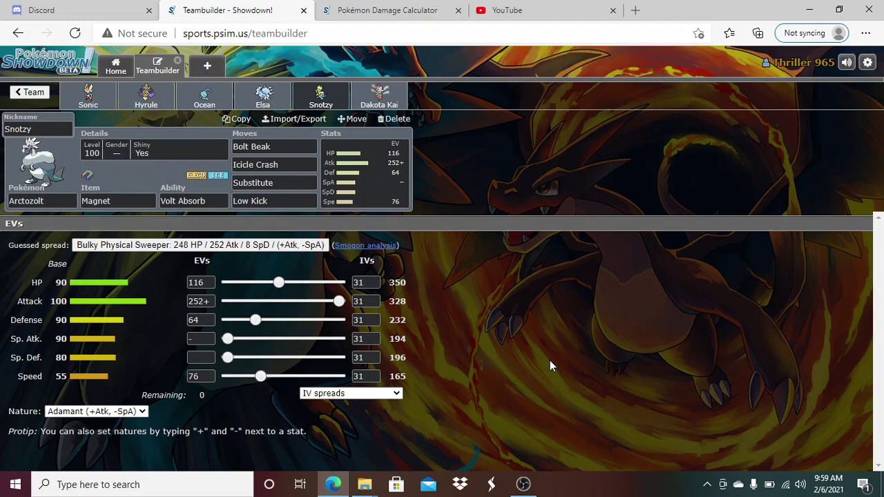
click(409, 7)
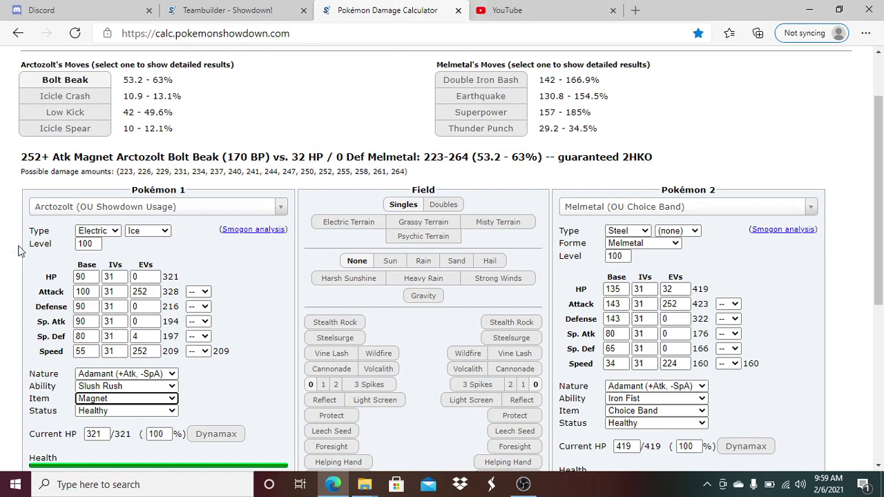
click(141, 276)
text(116)
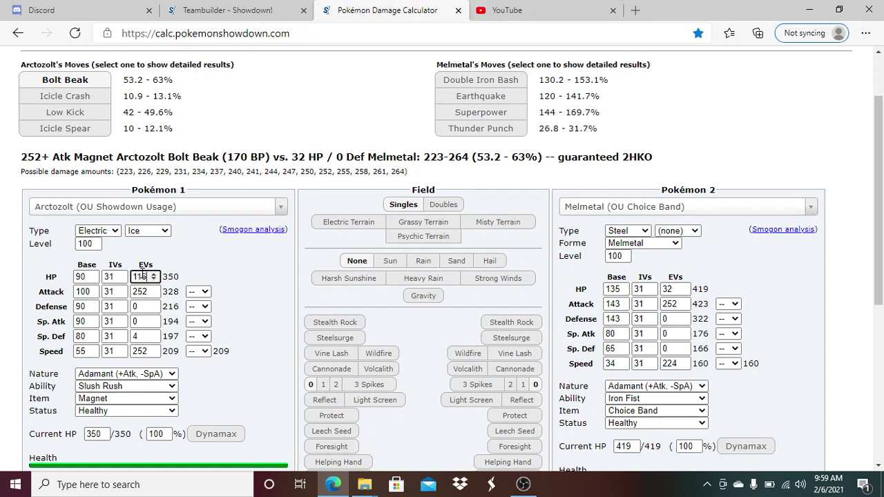
click(197, 6)
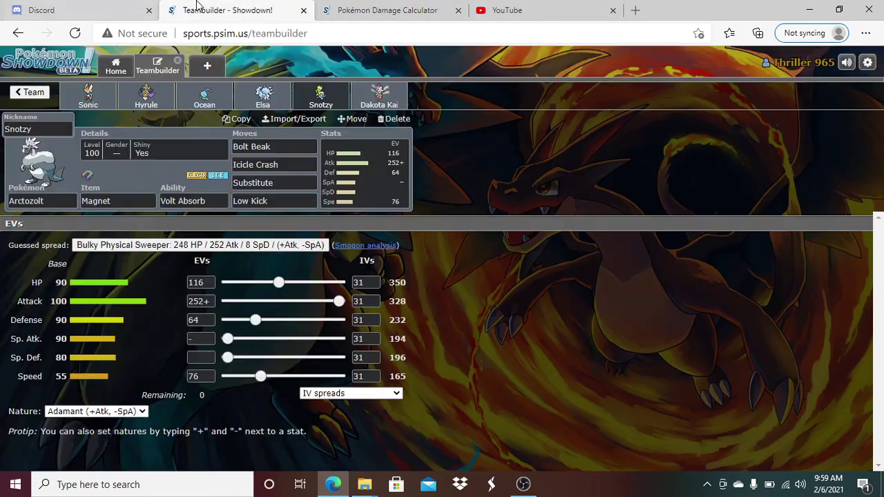
click(398, 10)
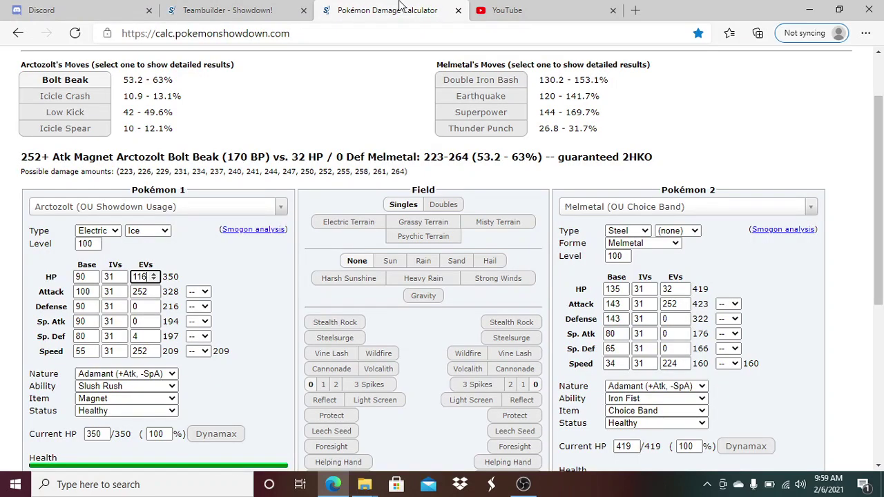
click(147, 307)
text(64)
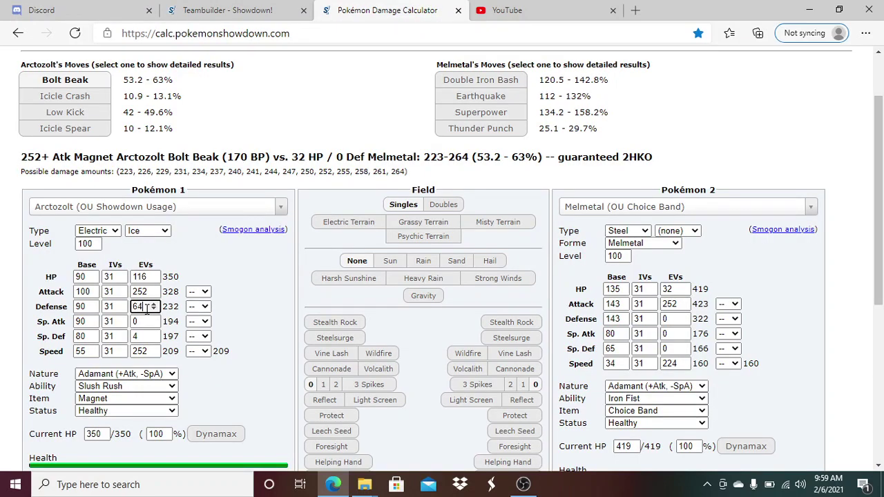
Compare Arctozolt's teambuilder spread with the calculator results, and open Mega Medicham's EV spread in the teambuilder.
click(246, 5)
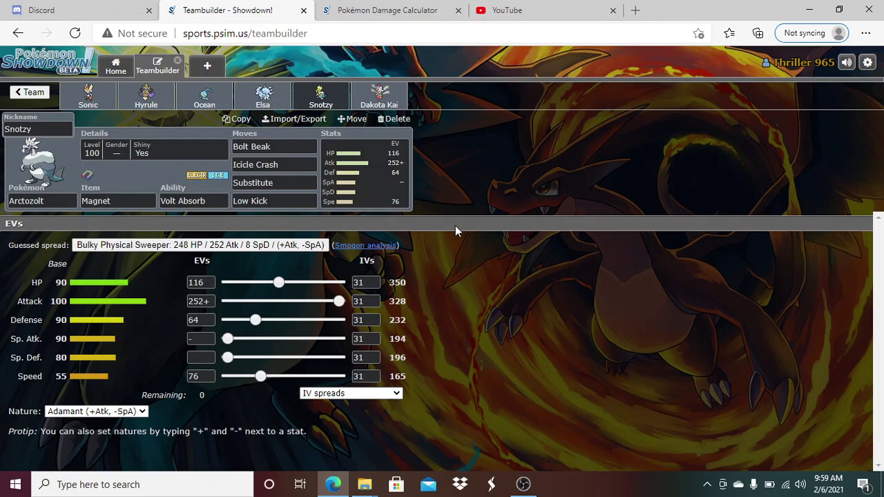
click(387, 10)
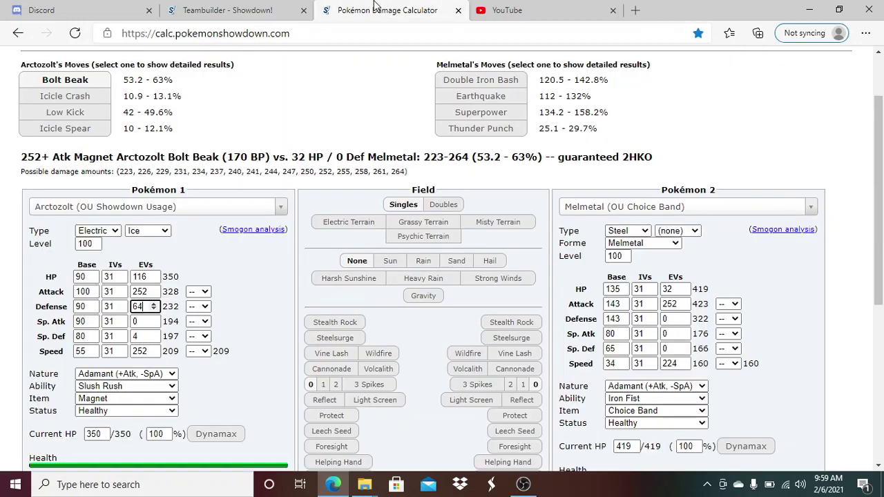
click(276, 6)
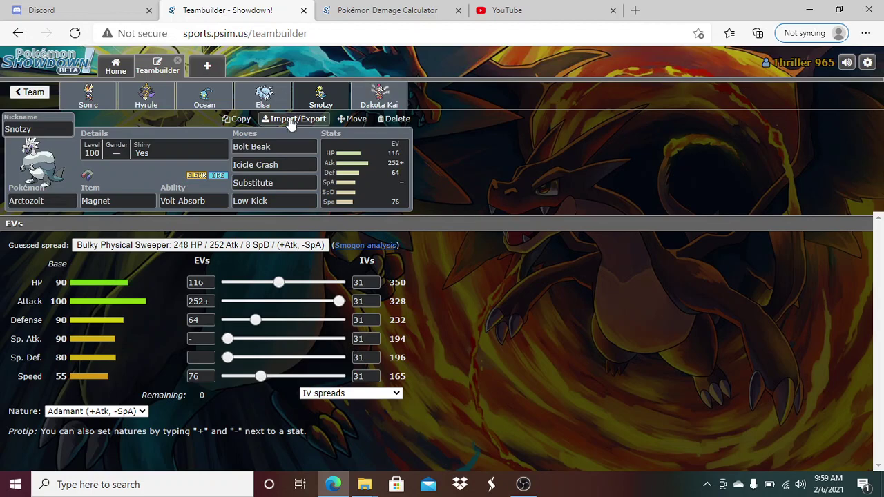
click(380, 102)
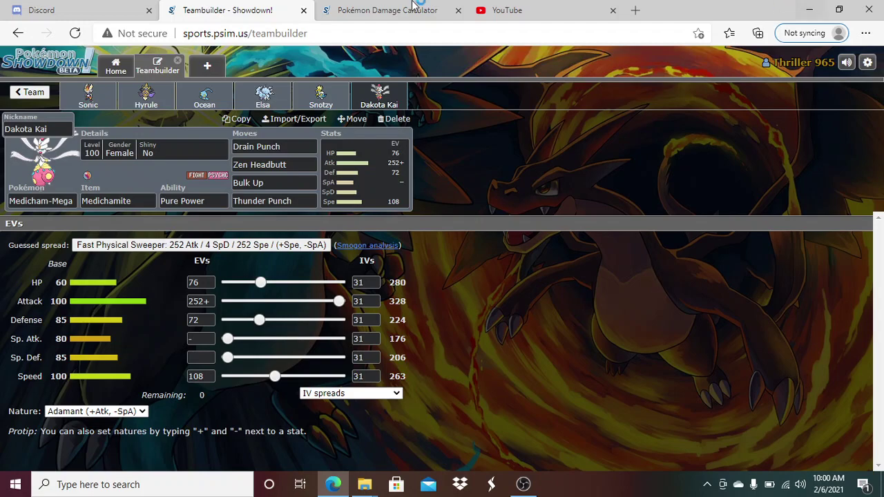
Load Slurpuff with the RU Showdown Usage set as Pokémon 1 in the damage calculator and open its Speed boost and nature options.
click(360, 8)
click(227, 207)
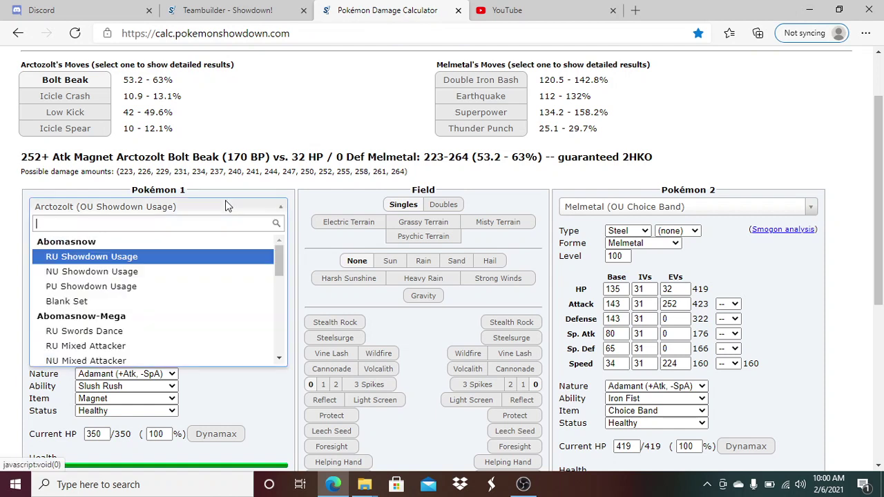
text(slur)
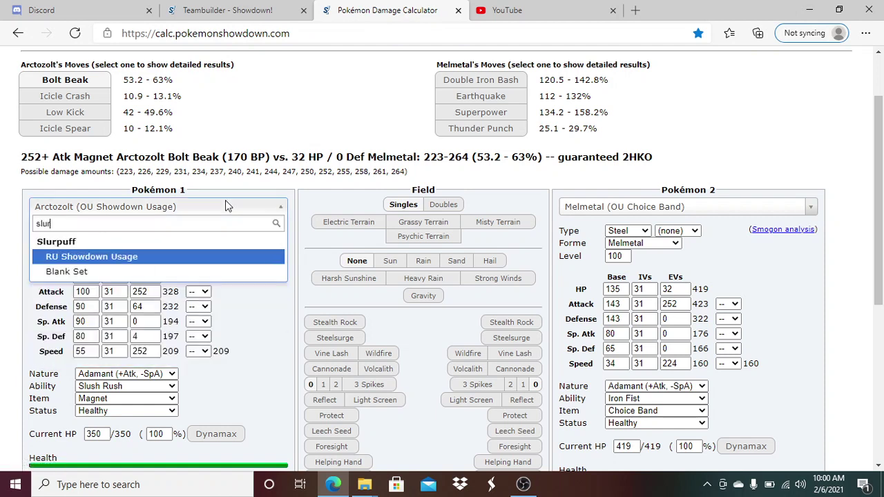
click(208, 260)
click(195, 366)
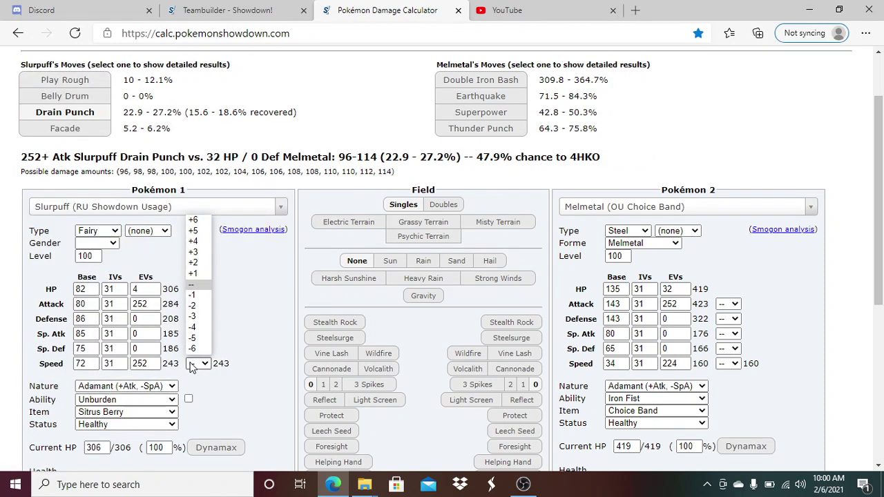
click(173, 392)
click(169, 387)
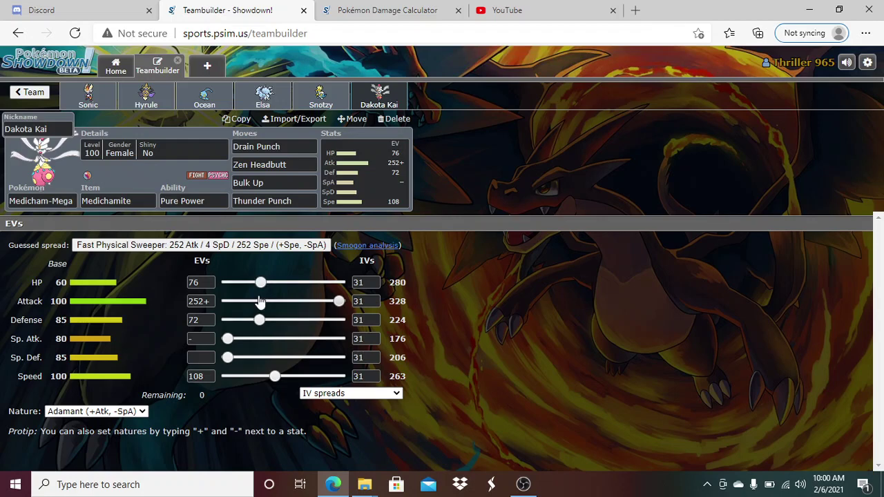
Adjust Mega Medicham's EV spread to 116 HP, 12 Defense and 128 Speed.
drag(259, 321, 246, 323)
drag(276, 377, 284, 380)
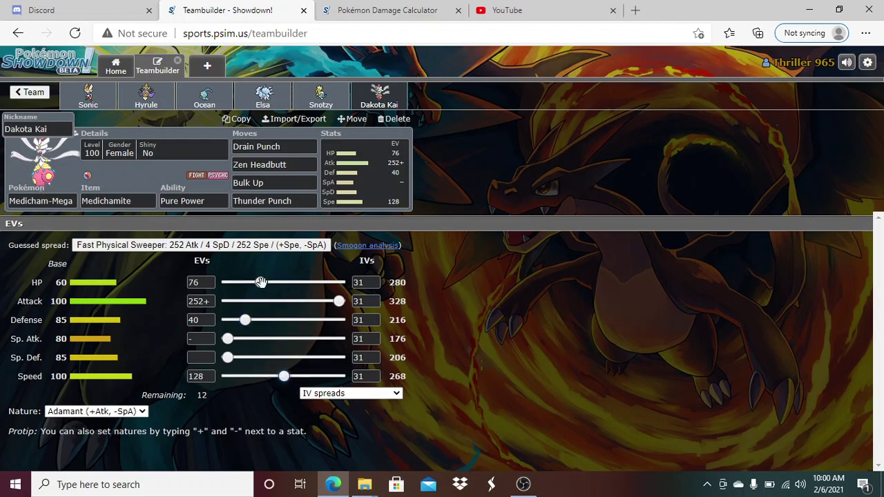
drag(261, 284, 266, 283)
drag(246, 320, 227, 319)
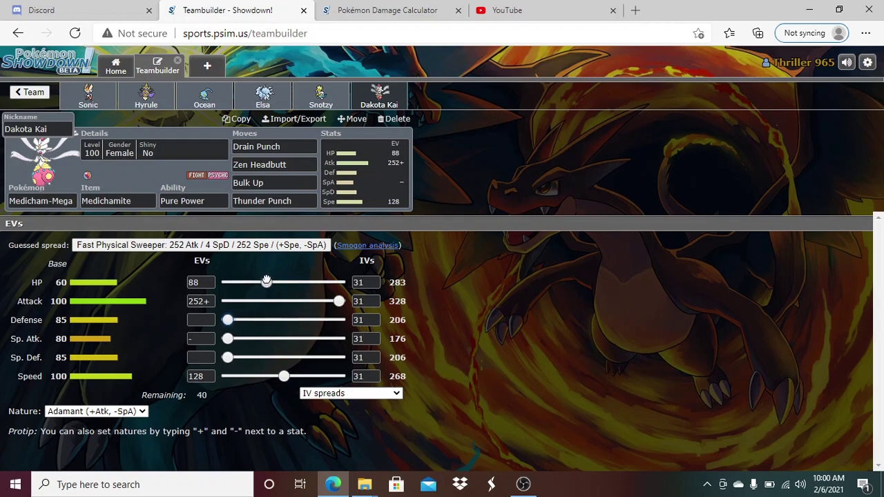
drag(265, 284, 277, 287)
drag(228, 320, 232, 319)
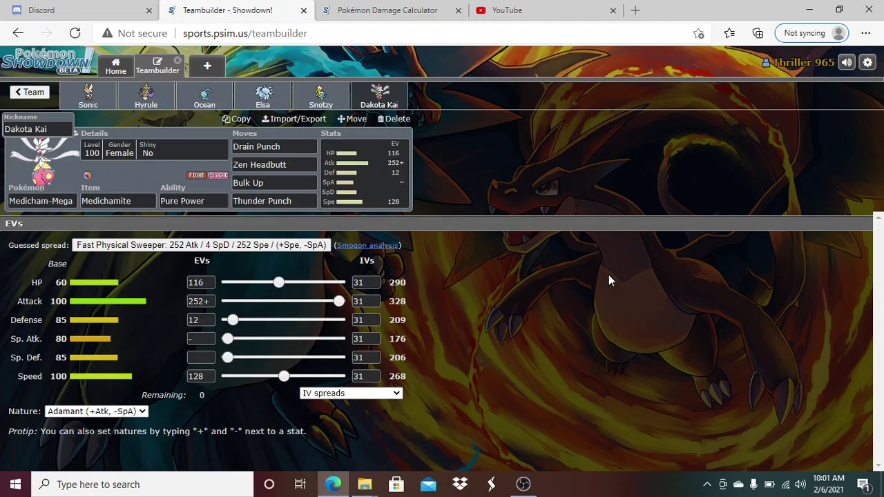
In the damage calculator, load Medicham-Mega with the OU All-out Attacker set as Pokémon 1 and give it the Adamant nature.
click(395, 10)
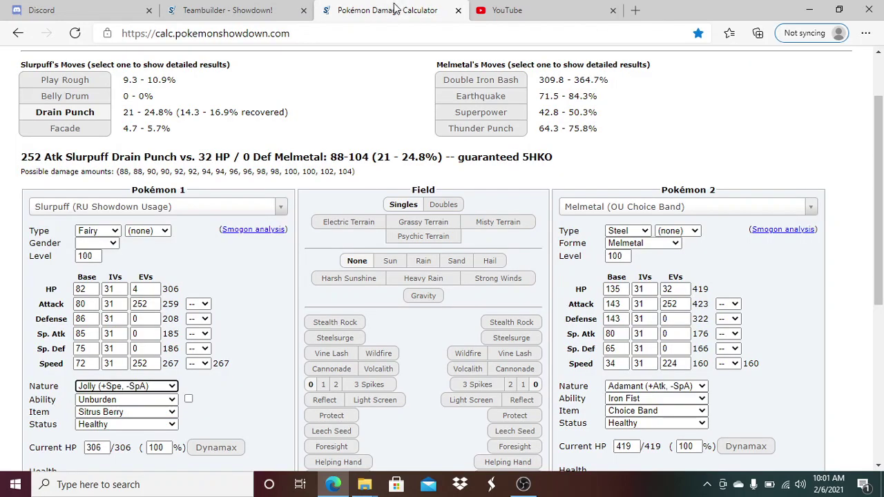
click(255, 207)
text(mega medi)
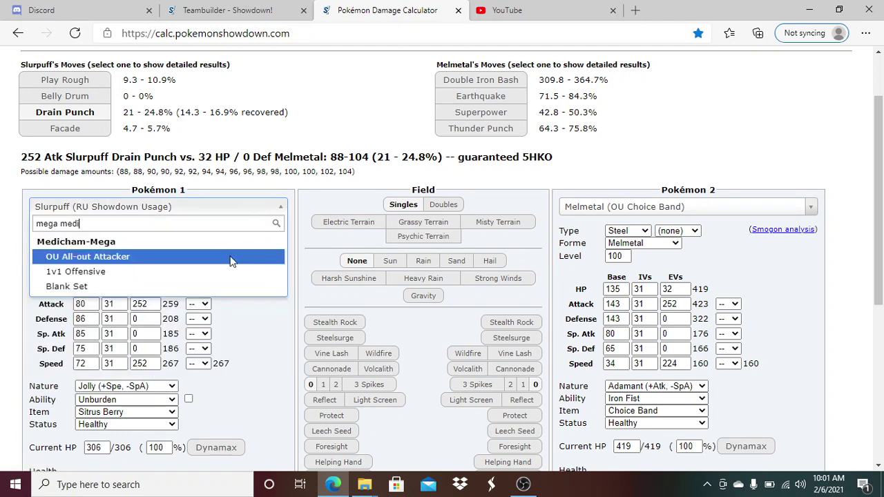
click(235, 258)
click(172, 399)
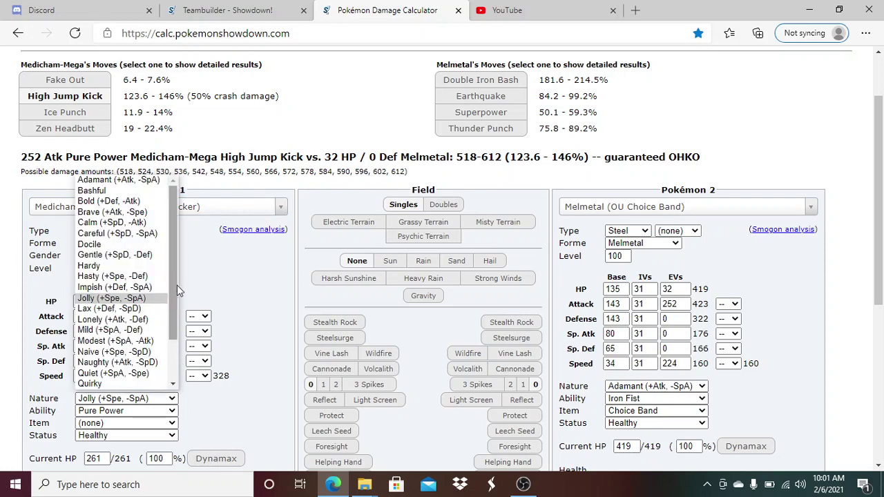
click(140, 181)
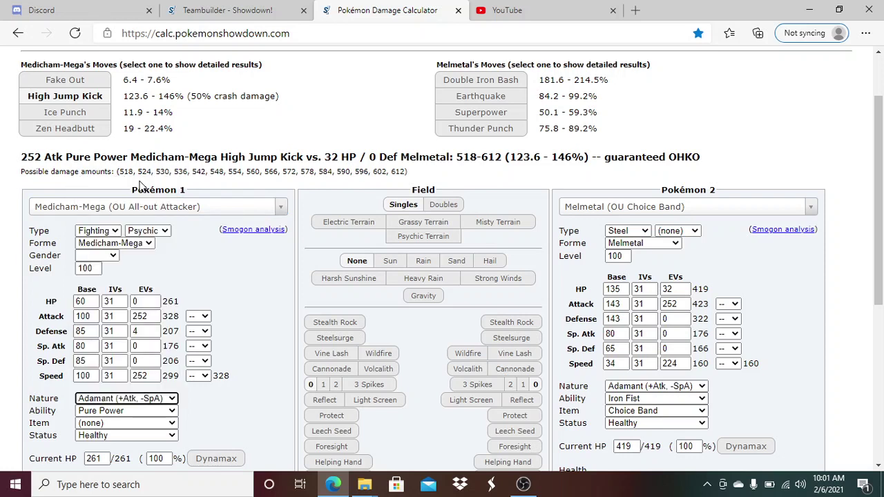
Load Clefable with the OU Utility set as Pokémon 2 and set Medicham-Mega's Attack boost to +1.
click(583, 212)
text(clef)
click(612, 261)
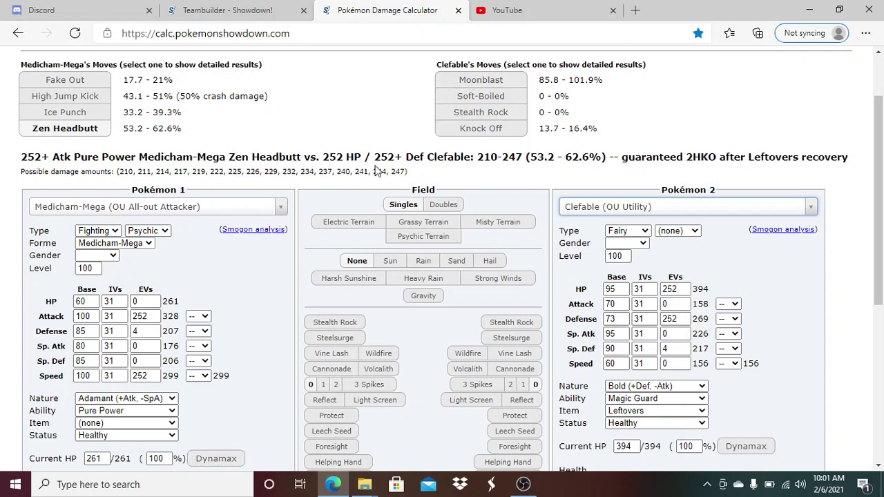
click(199, 316)
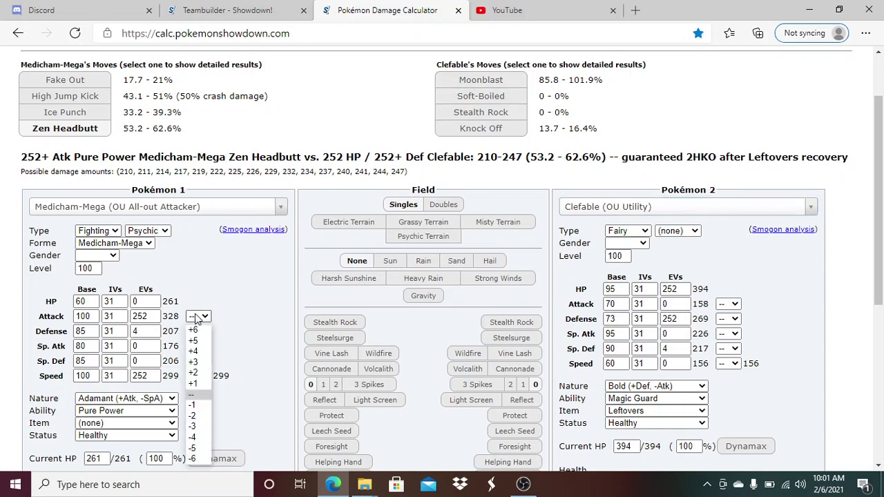
click(200, 384)
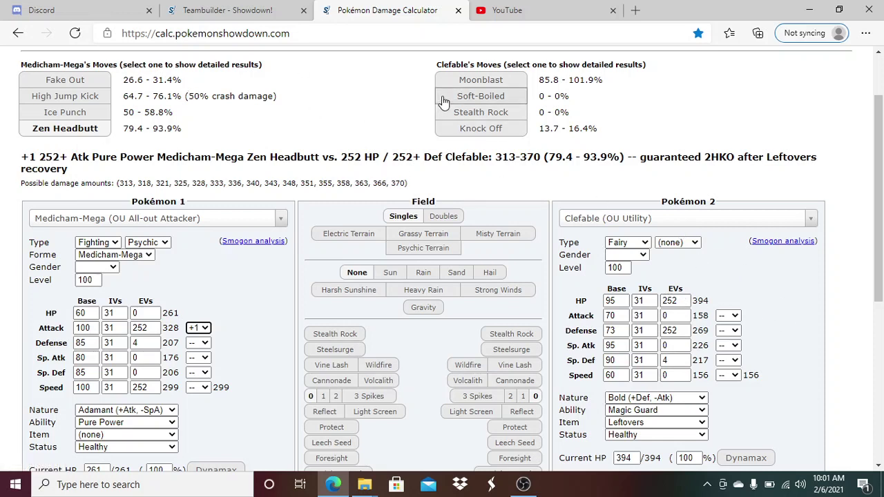
Load Mantine with the OU Defog set as Pokémon 2 and raise its Defense EVs to 252.
click(619, 217)
text(,a)
key(BackSpace)
key(BackSpace)
text(,a)
key(BackSpace)
key(BackSpace)
text(mant)
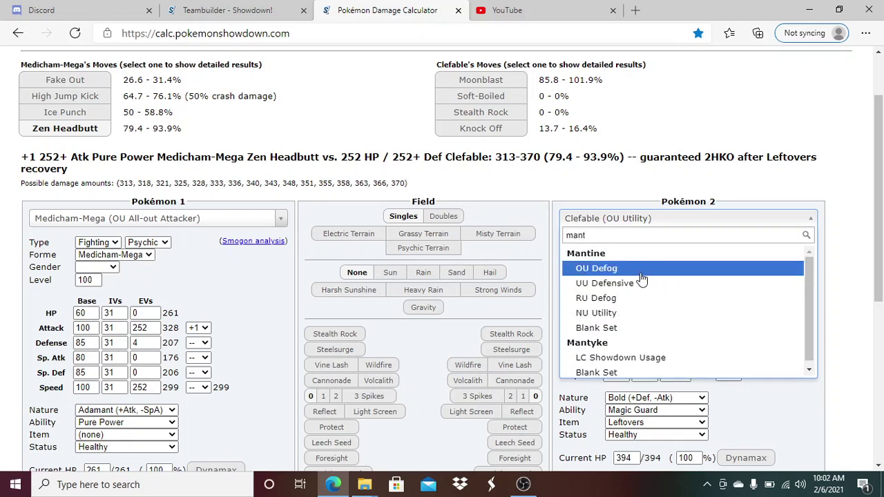
click(653, 269)
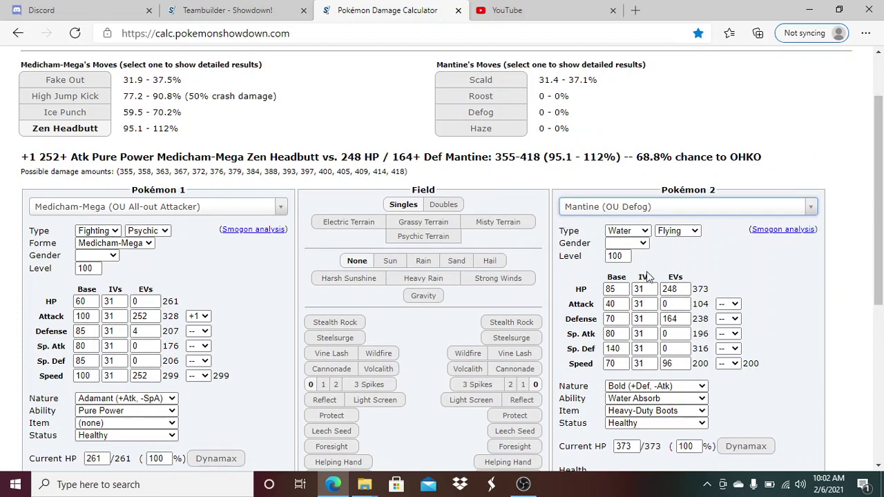
click(684, 316)
click(684, 316)
click(684, 316)
click(683, 316)
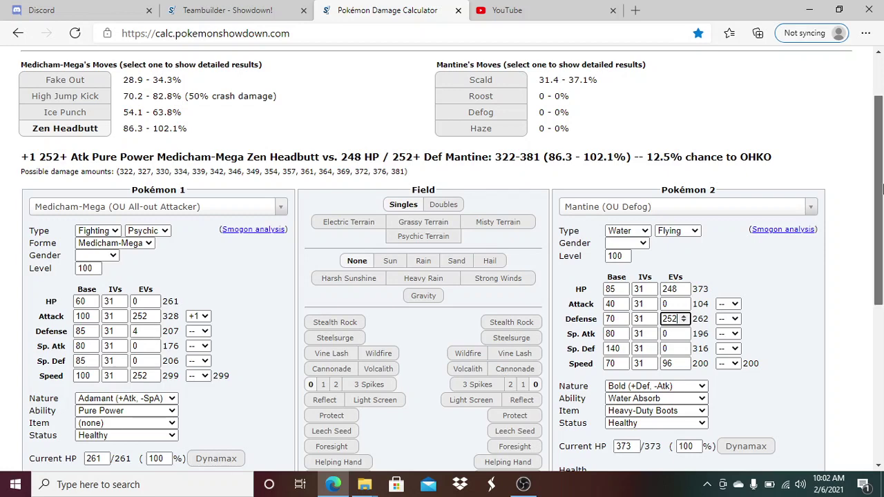
Check Mega Medicham's moves in the teambuilder and replace Ice Punch with Thunder Punch in the damage calculator.
scroll(881, 186, down, 2)
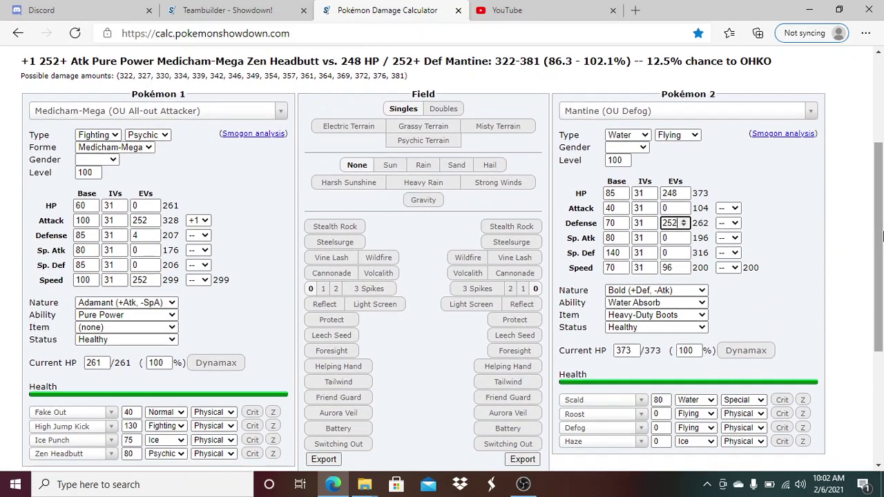
click(266, 8)
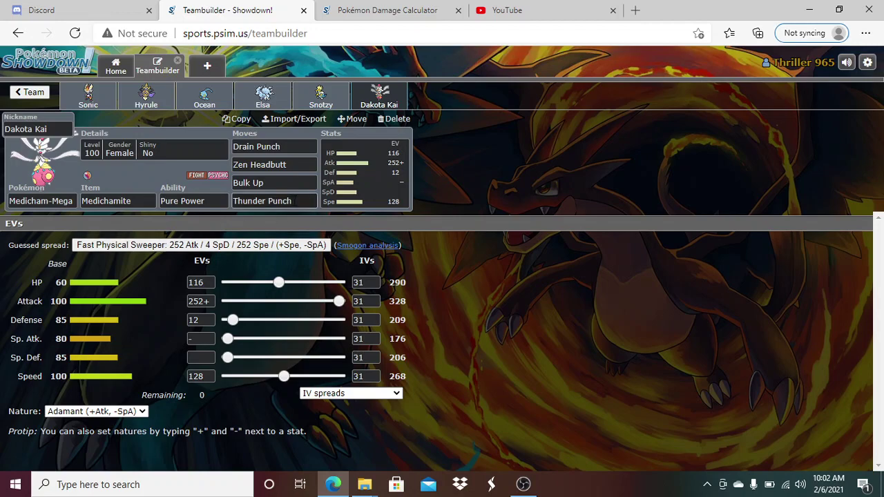
click(424, 10)
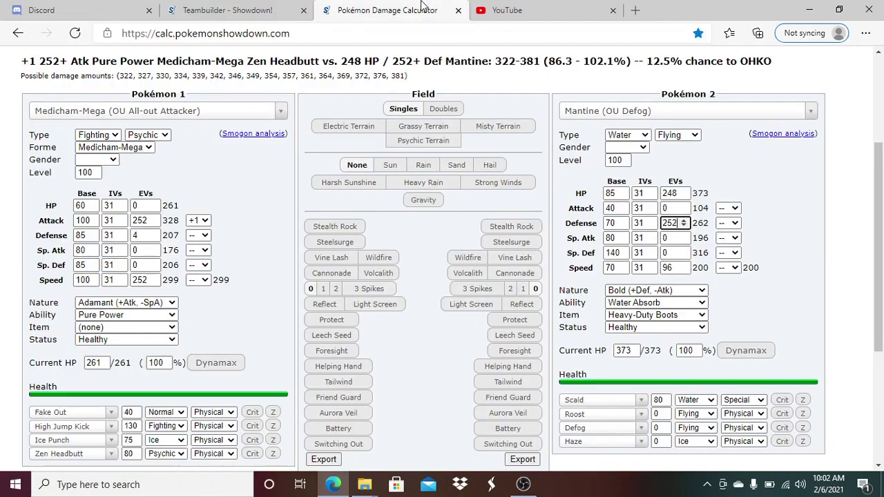
click(105, 441)
text(thund)
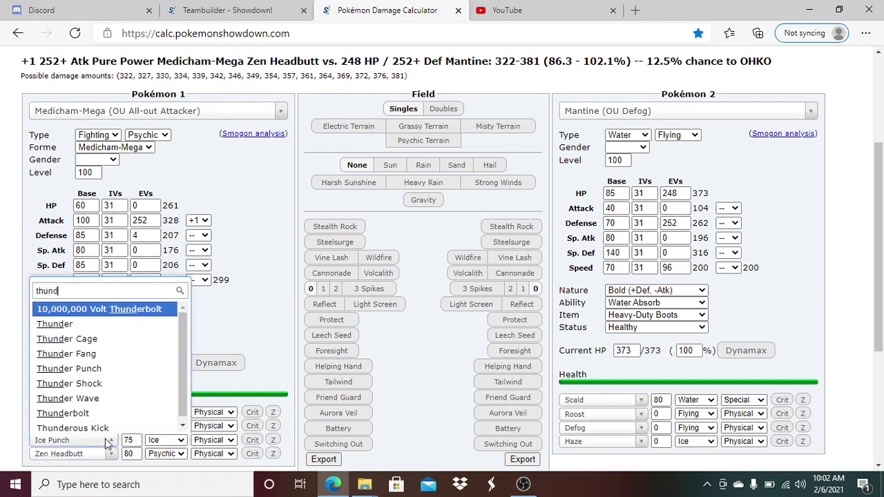
click(94, 369)
drag(880, 247, 883, 201)
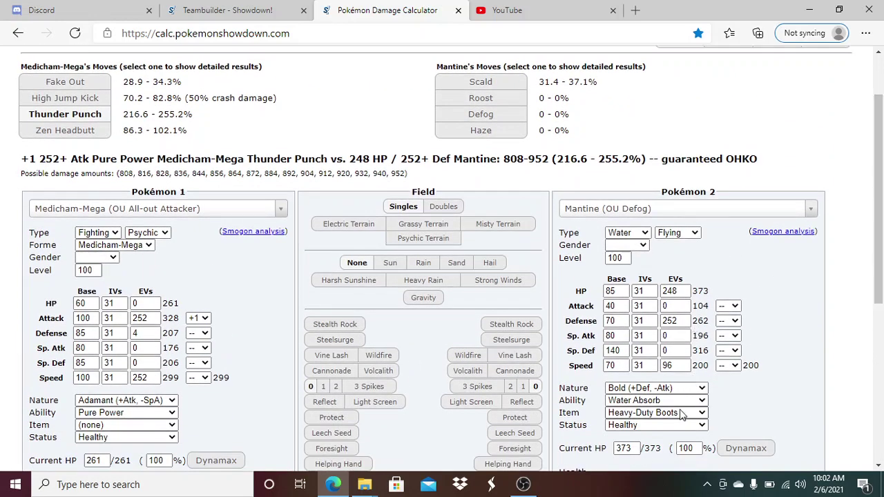
Set Mantine's held item to Wacan Berry.
click(681, 414)
key(w)
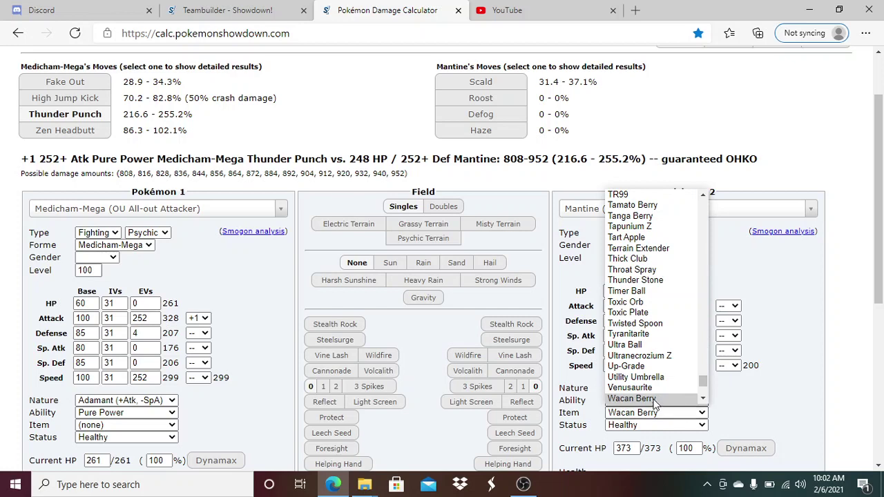
click(655, 399)
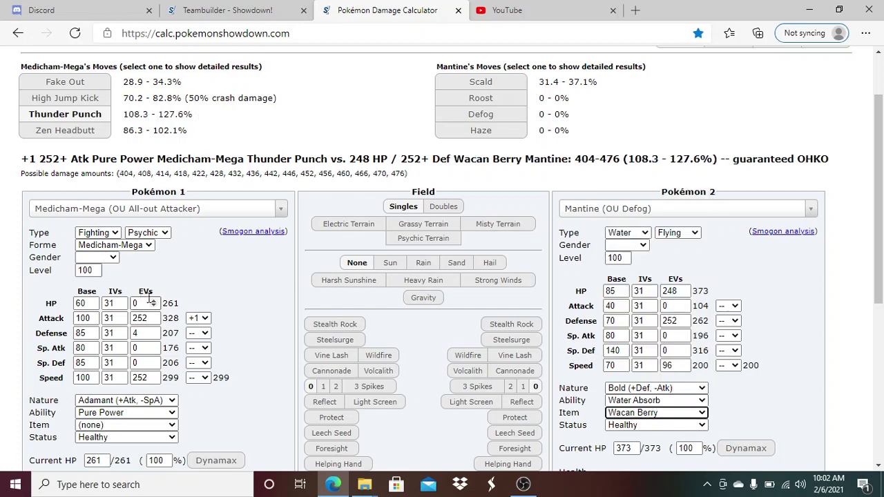
Review the Thunder Punch slot on Mega Medicham in the teambuilder and reopen its EV spread.
click(243, 7)
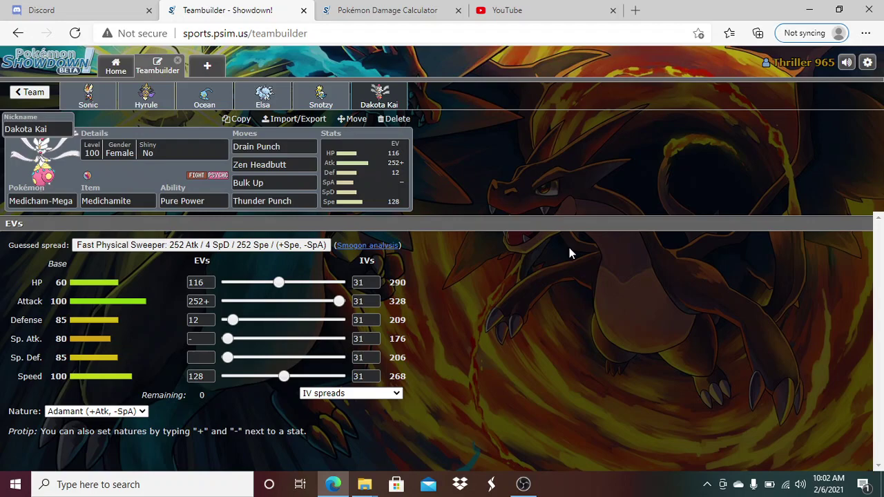
click(313, 198)
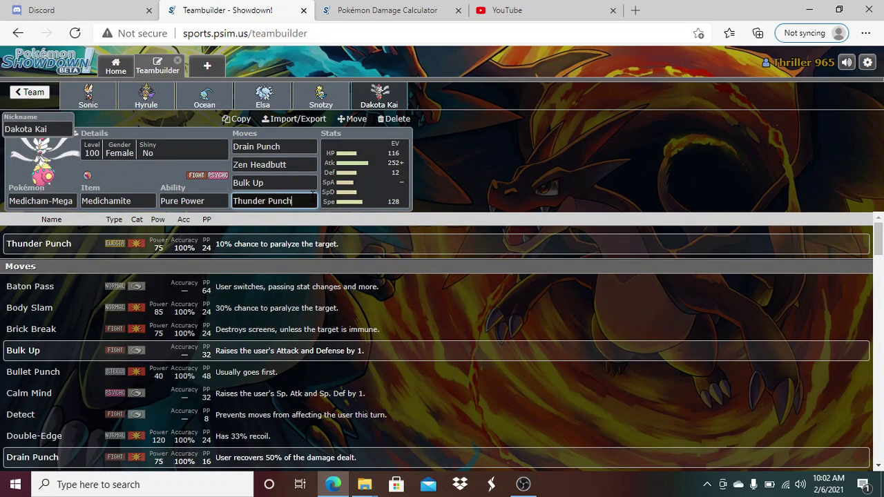
click(394, 182)
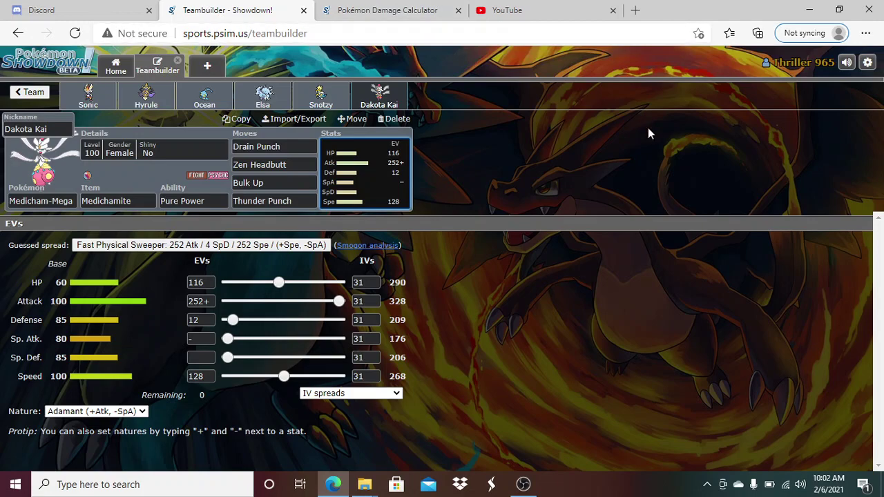
Load Darmanitan-Galar with the Uber Choice Attacker set as Pokémon 2 in the damage calculator.
key(ctrl+Tab)
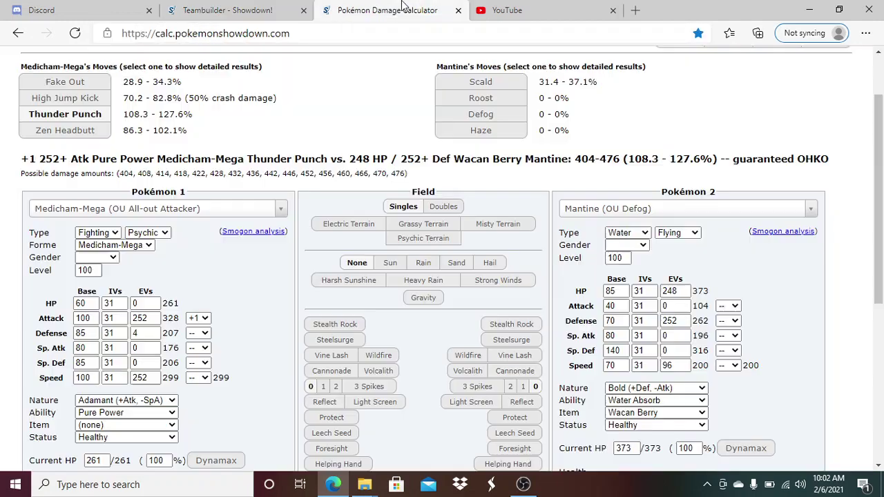
click(614, 211)
text(darmanita)
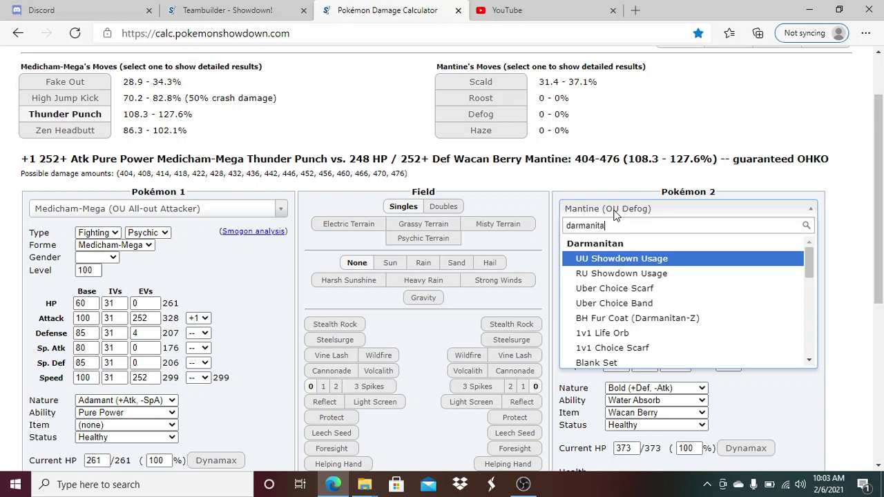
text(n-)
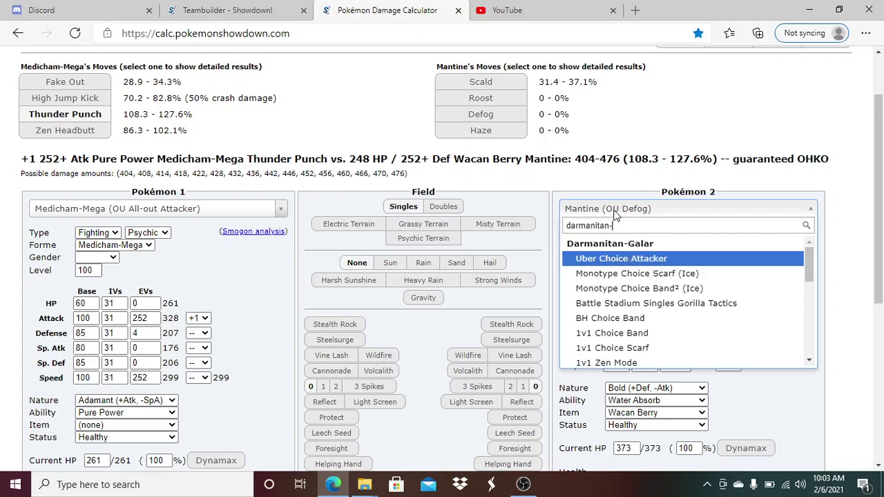
click(636, 259)
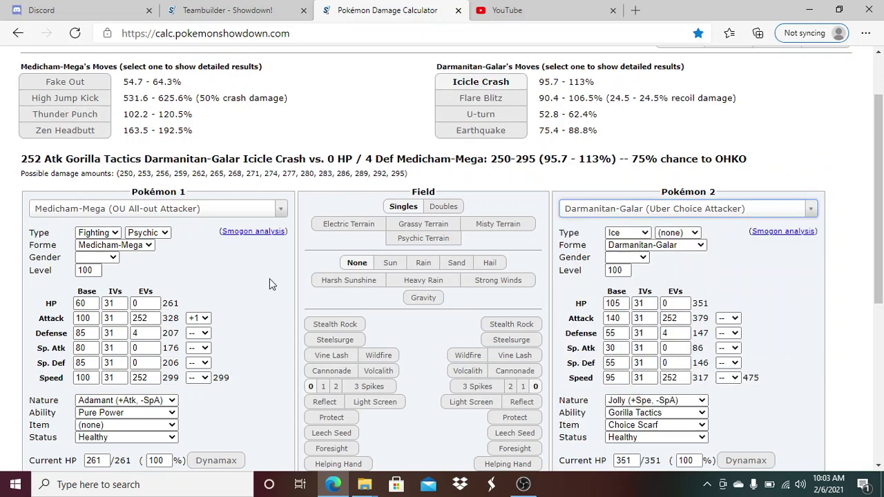
Set Medicham-Mega's Defense boost to +1, its Defense EVs to 12 and its HP EVs to 116.
click(202, 334)
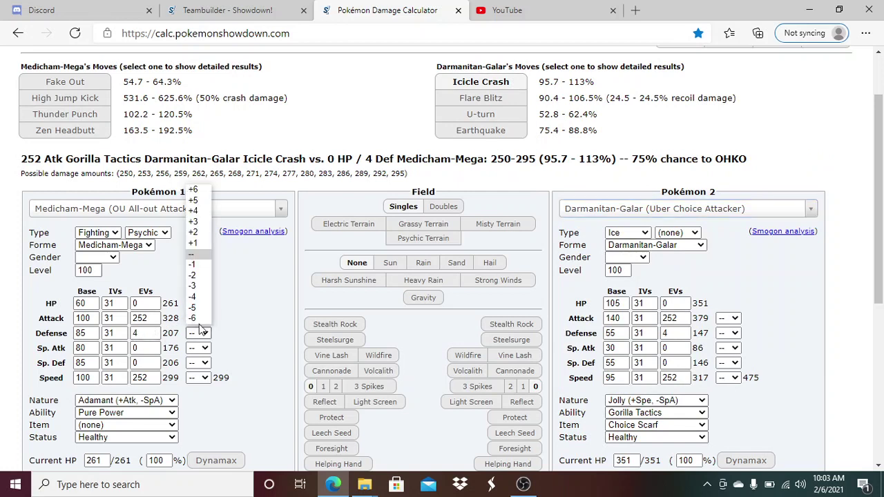
click(197, 244)
double_click(145, 334)
text(12)
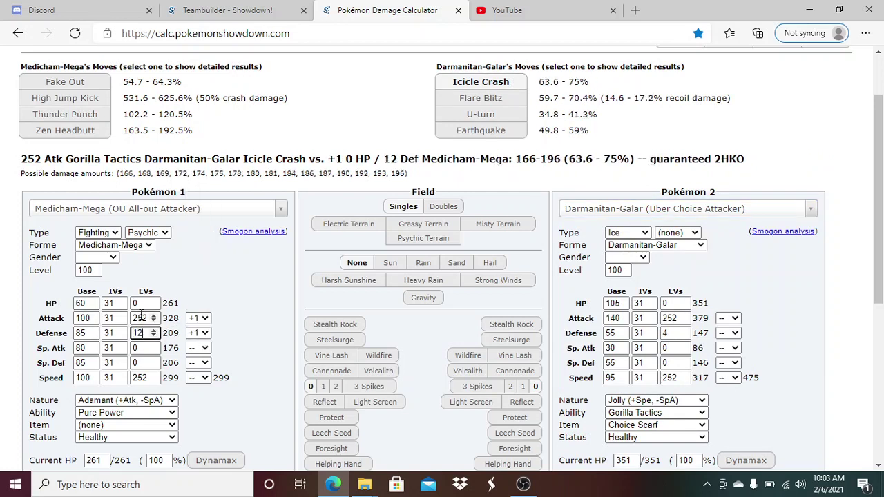
click(141, 305)
text(116)
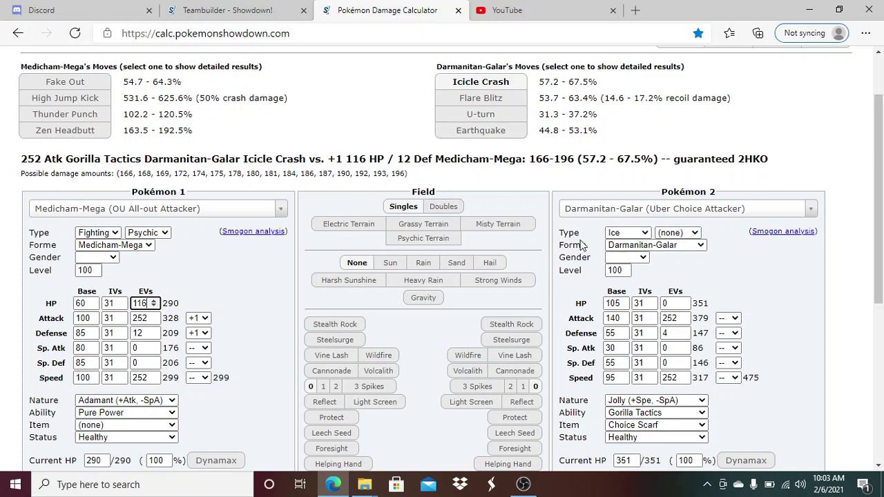
Change Darmanitan's forme to Darmanitan-Galar-Zen and compare the damage with Mega Medicham's spread in the teambuilder.
click(657, 246)
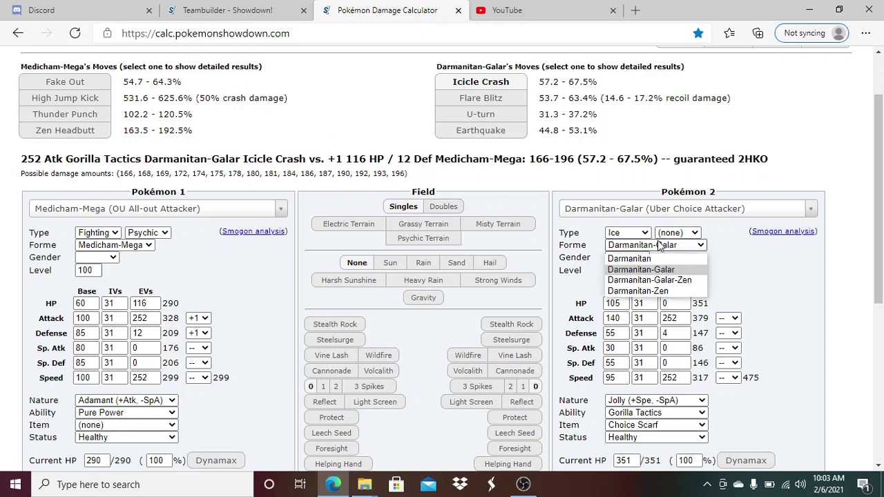
click(657, 280)
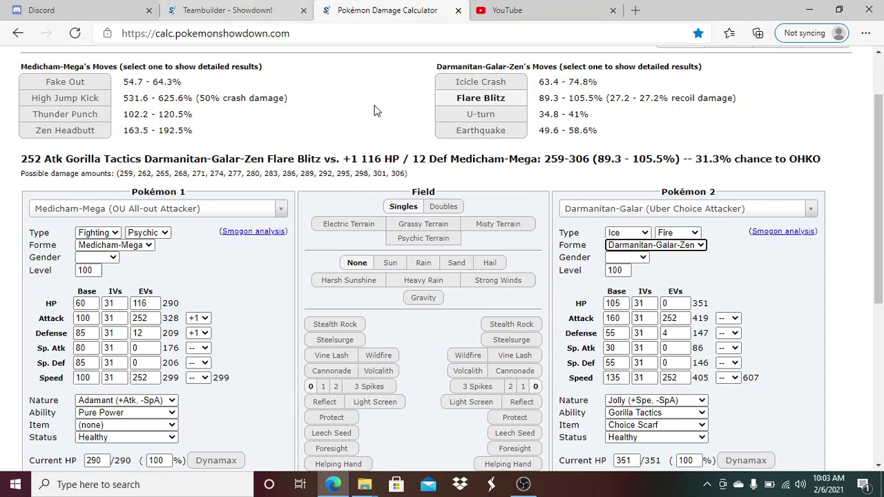
click(219, 8)
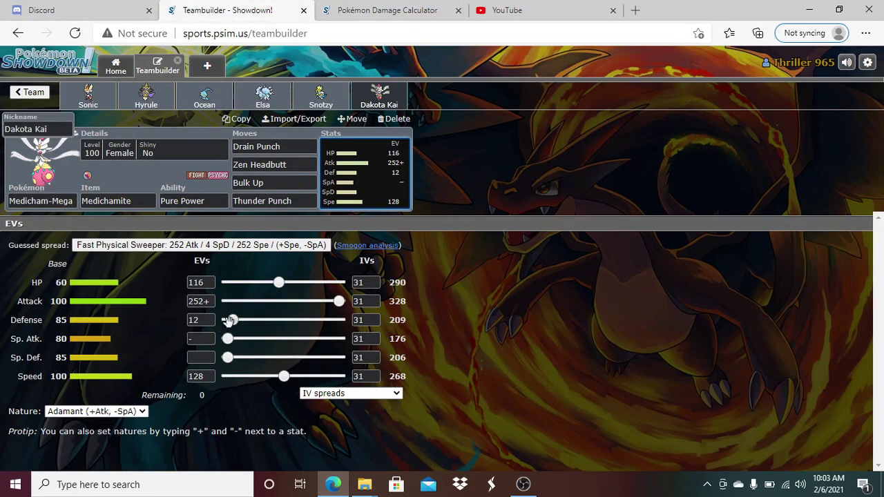
click(387, 10)
click(252, 7)
click(415, 11)
Return Darmanitan to the Darmanitan-Galar forme with a Choice Band, and go back to Mega Medicham's spread in the teambuilder.
click(625, 245)
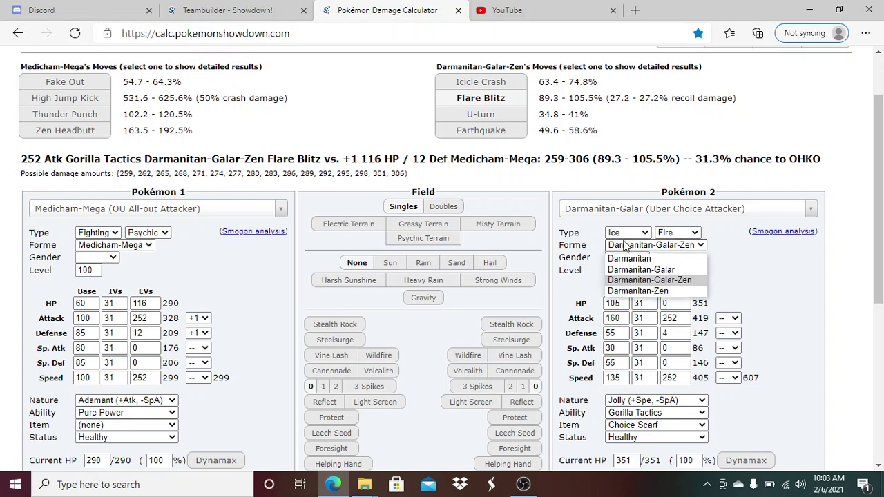
click(635, 272)
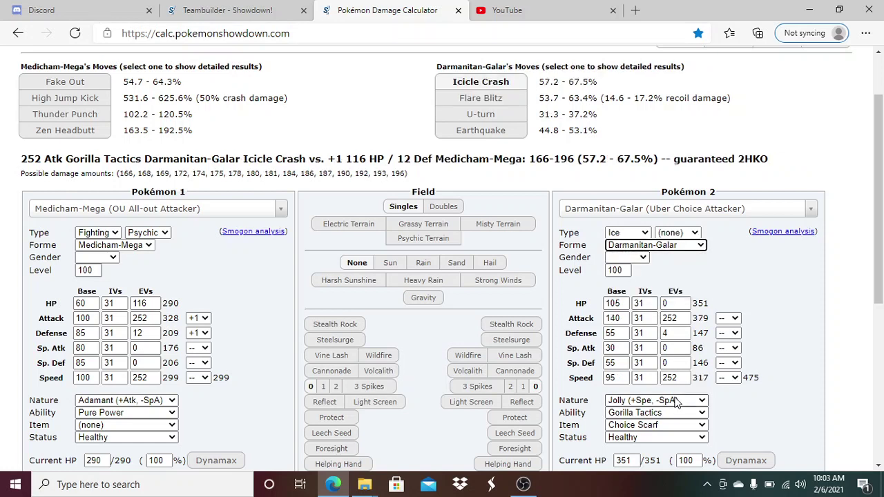
click(673, 426)
scroll(674, 426, down, 1)
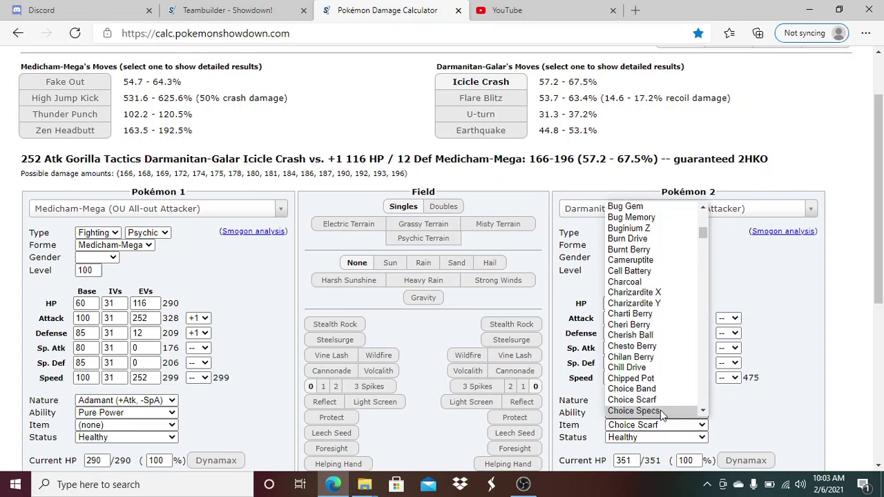
click(643, 390)
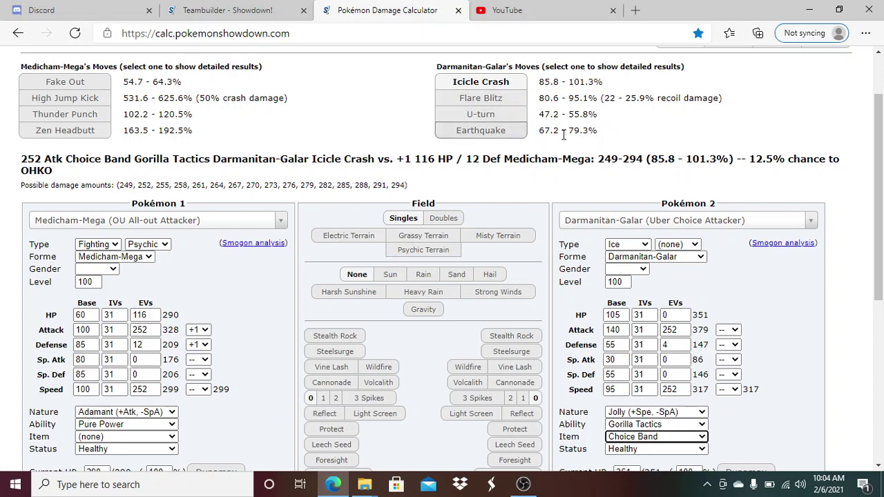
click(279, 8)
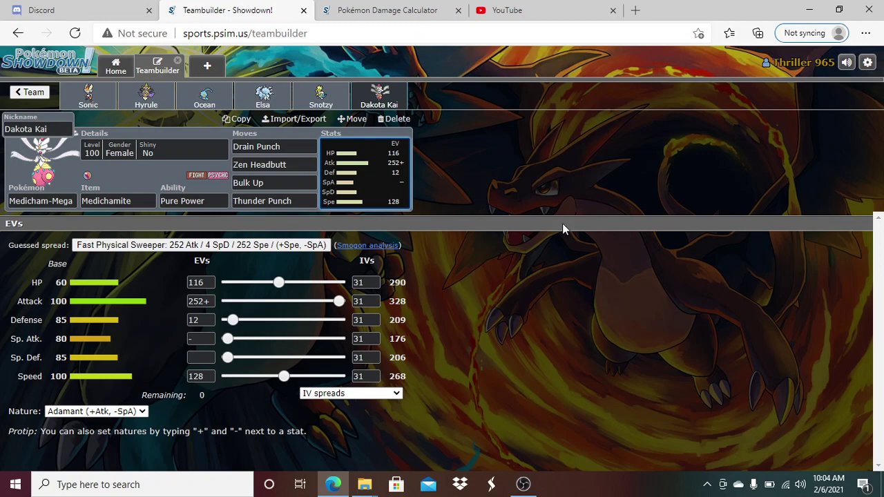